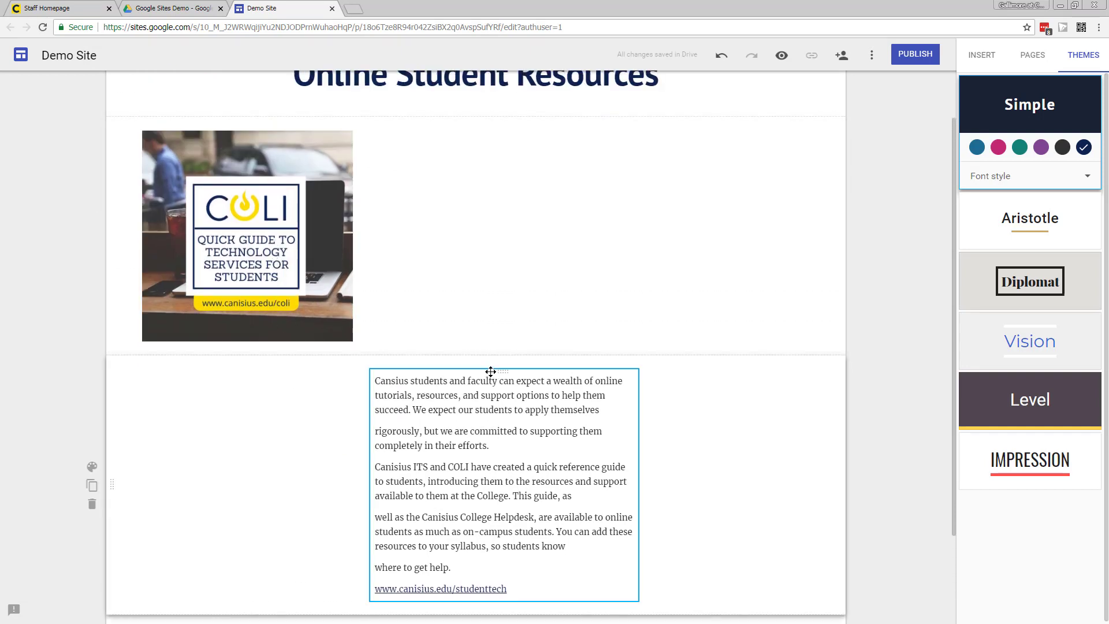
Align the text block with the left edge of the COLI image above it, and enlarge the image to match the text width.
{"action": "left_click_drag", "start_coordinate": [488, 371], "coordinate": [287, 370]}
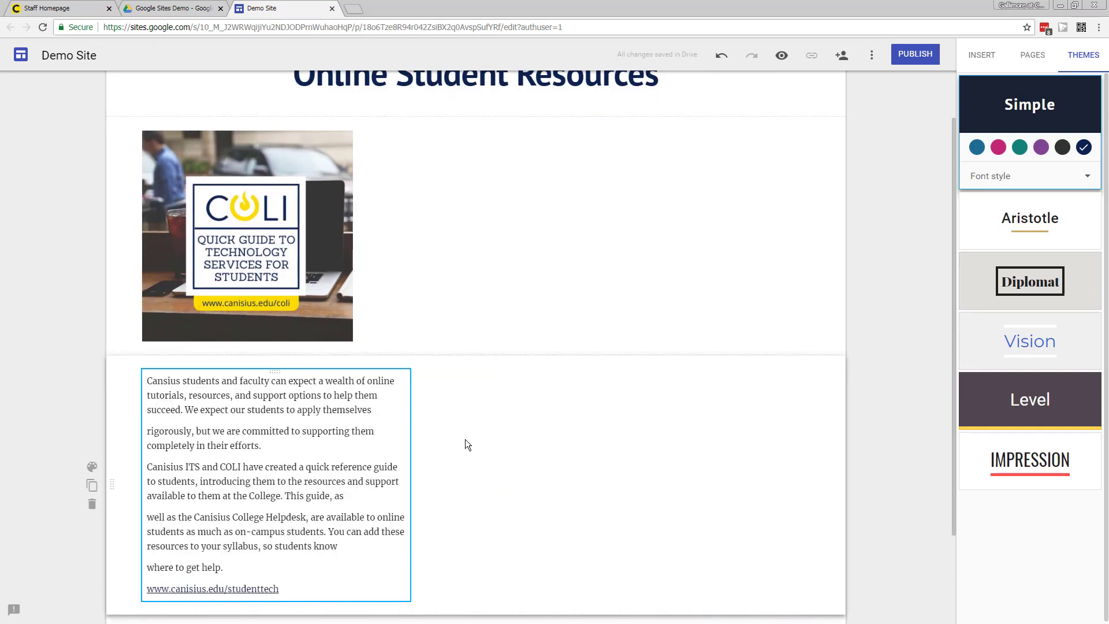
{"action": "left_click", "coordinate": [258, 238]}
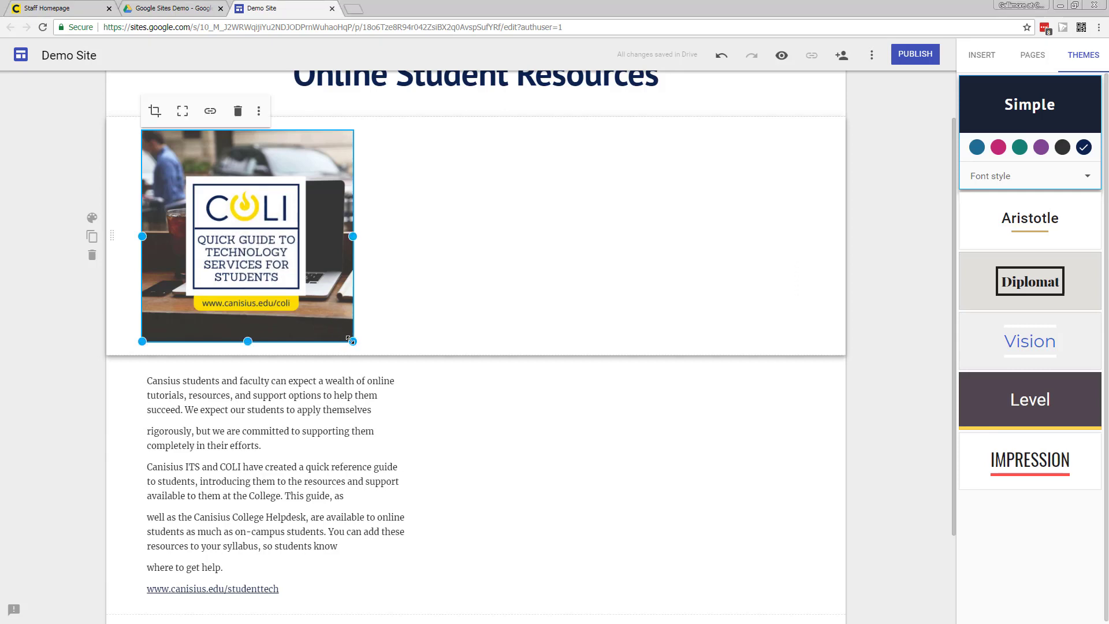
{"action": "left_click_drag", "start_coordinate": [352, 341], "coordinate": [408, 390]}
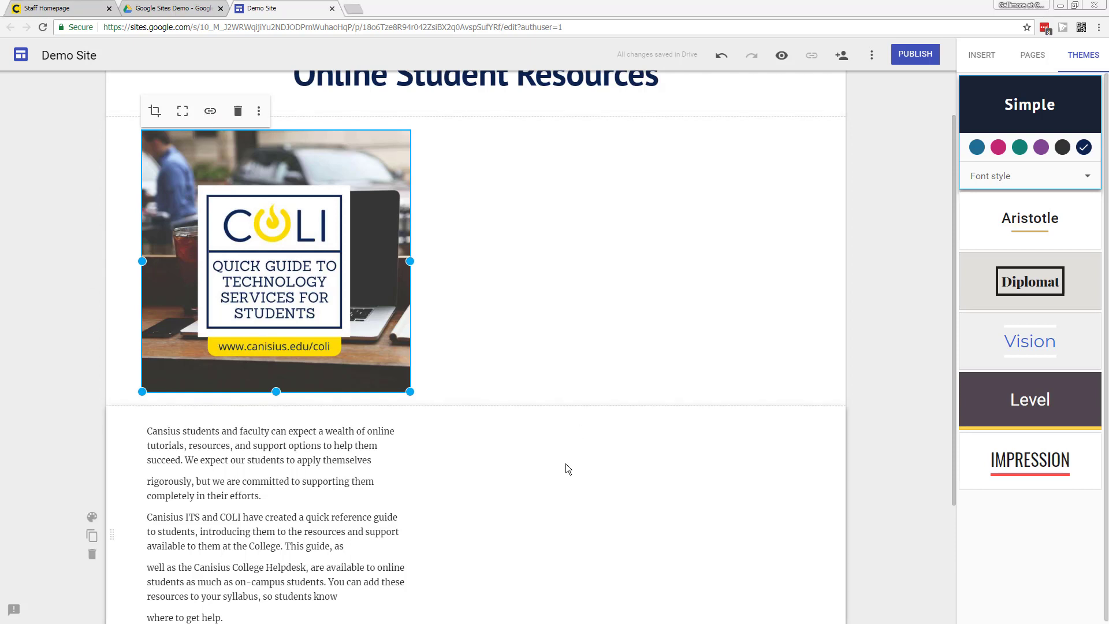
{"action": "scroll", "coordinate": [565, 462], "scroll_direction": "down", "scroll_amount": 1}
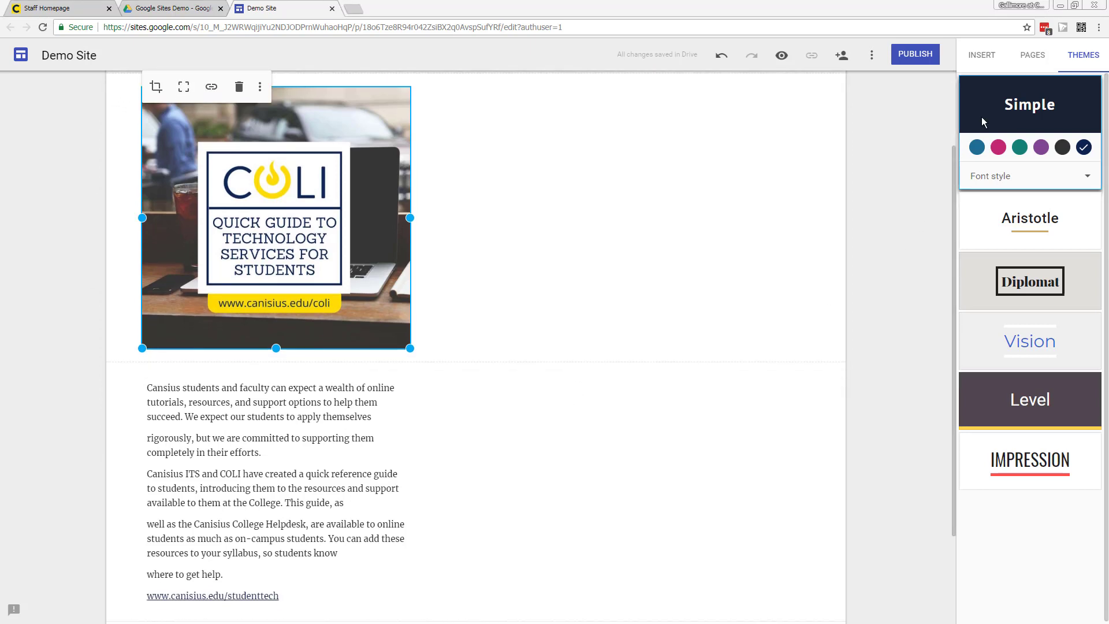
{"action": "left_click", "coordinate": [980, 56]}
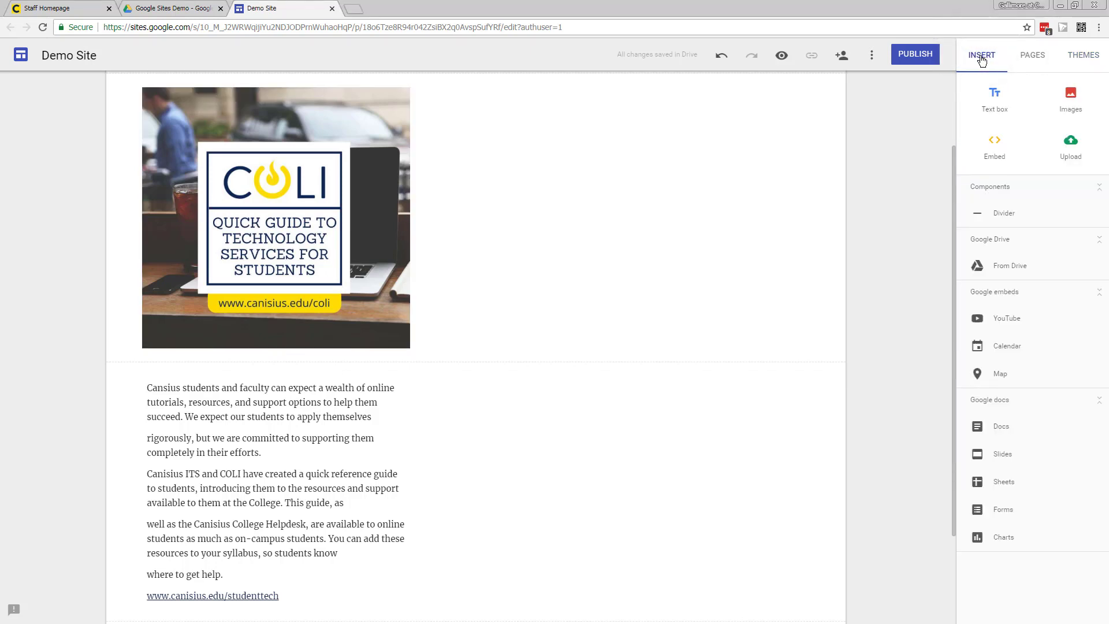
{"action": "left_click", "coordinate": [999, 322]}
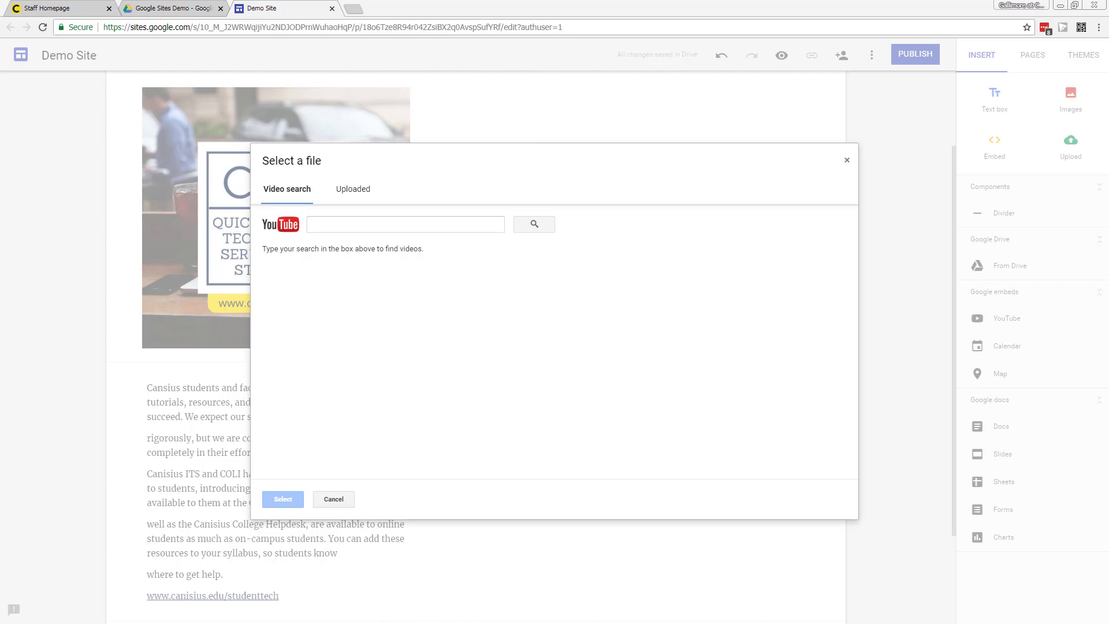
{"action": "left_click", "coordinate": [350, 225]}
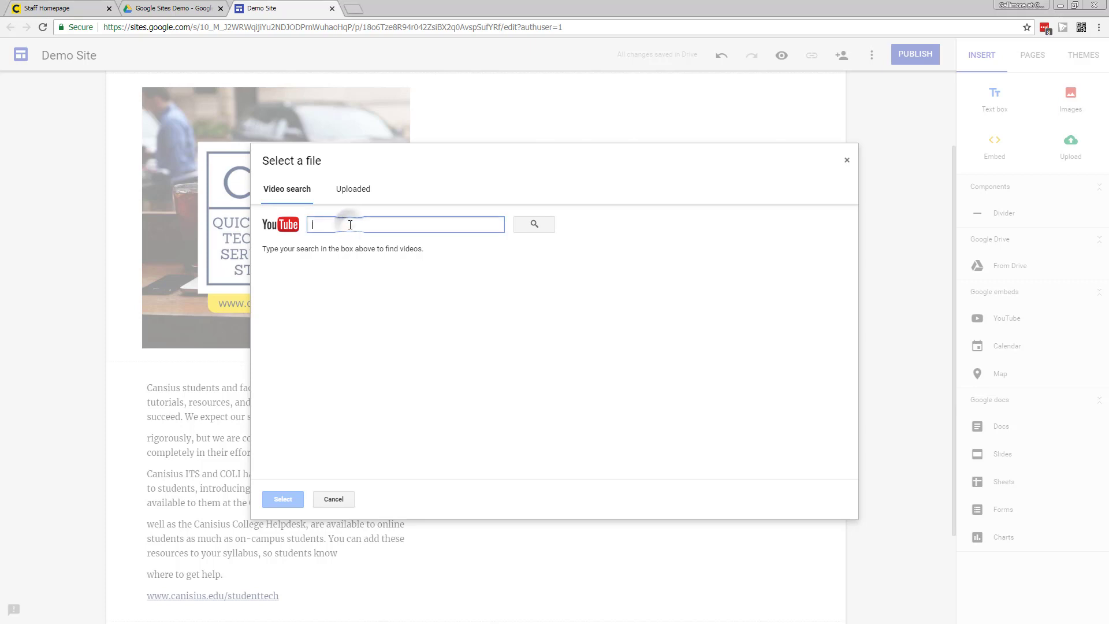
{"action": "type", "text": "https://youtu.be/1DfO-nsTmug"}
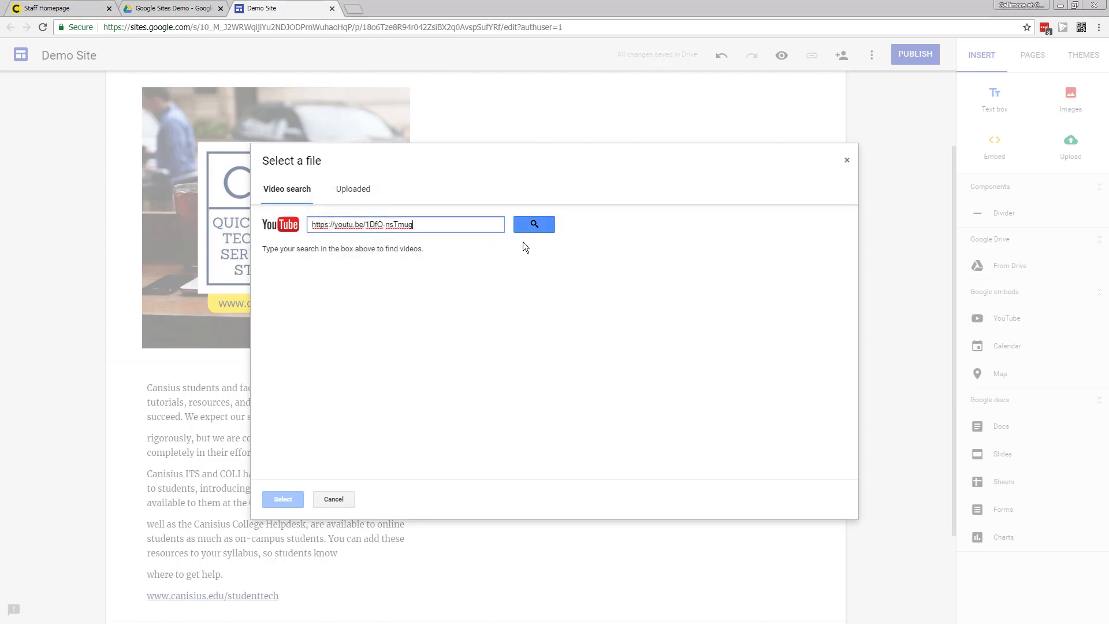
{"action": "left_click", "coordinate": [536, 223]}
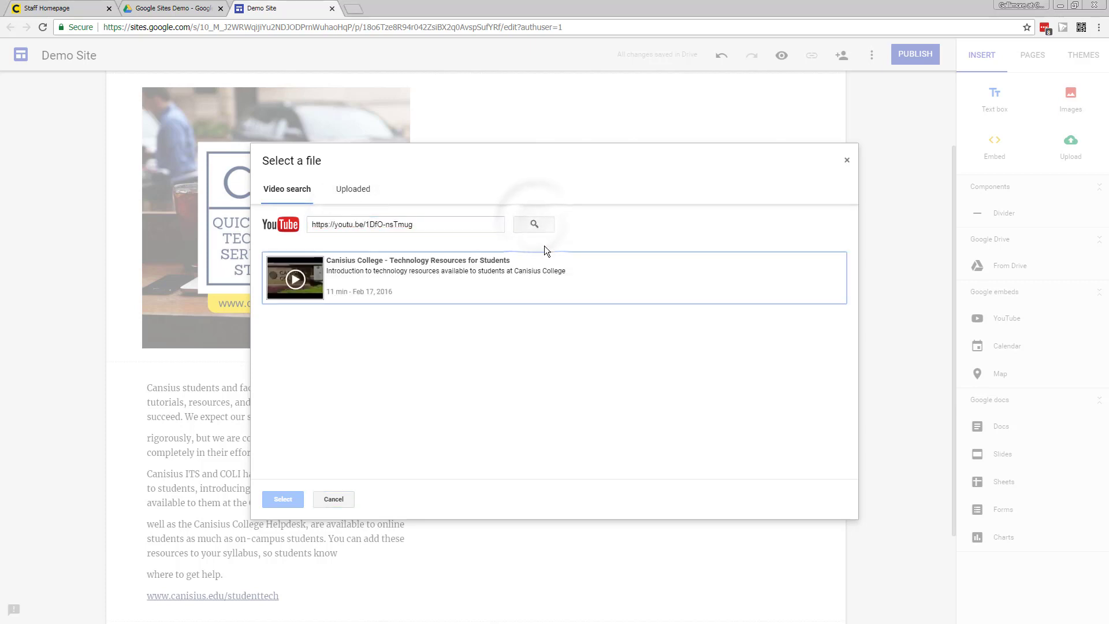
{"action": "left_click", "coordinate": [317, 275]}
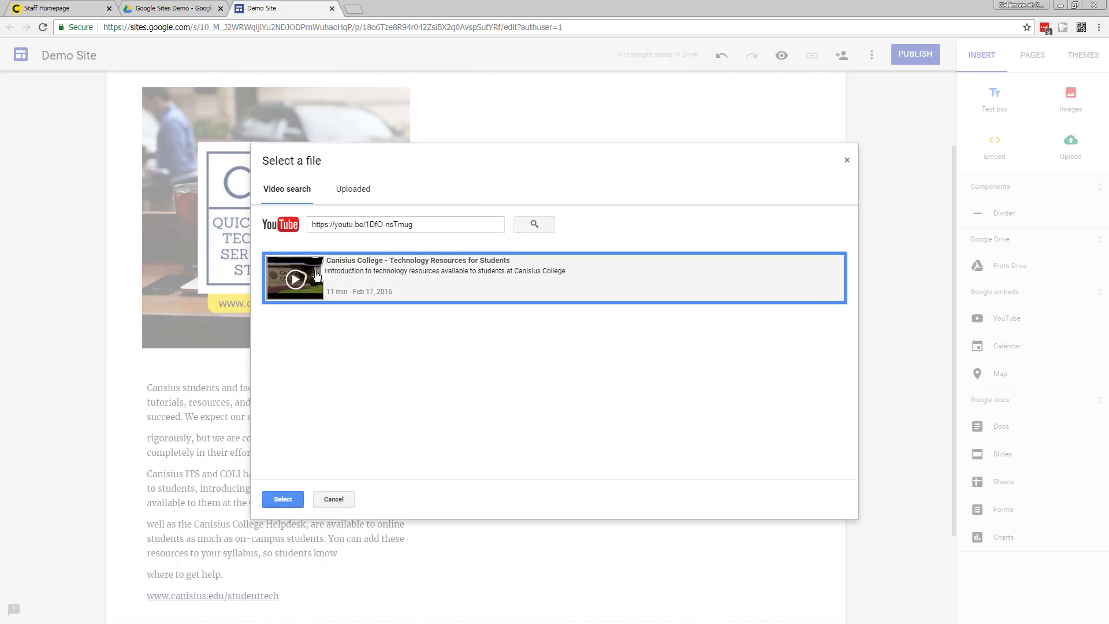
{"action": "left_click", "coordinate": [285, 500]}
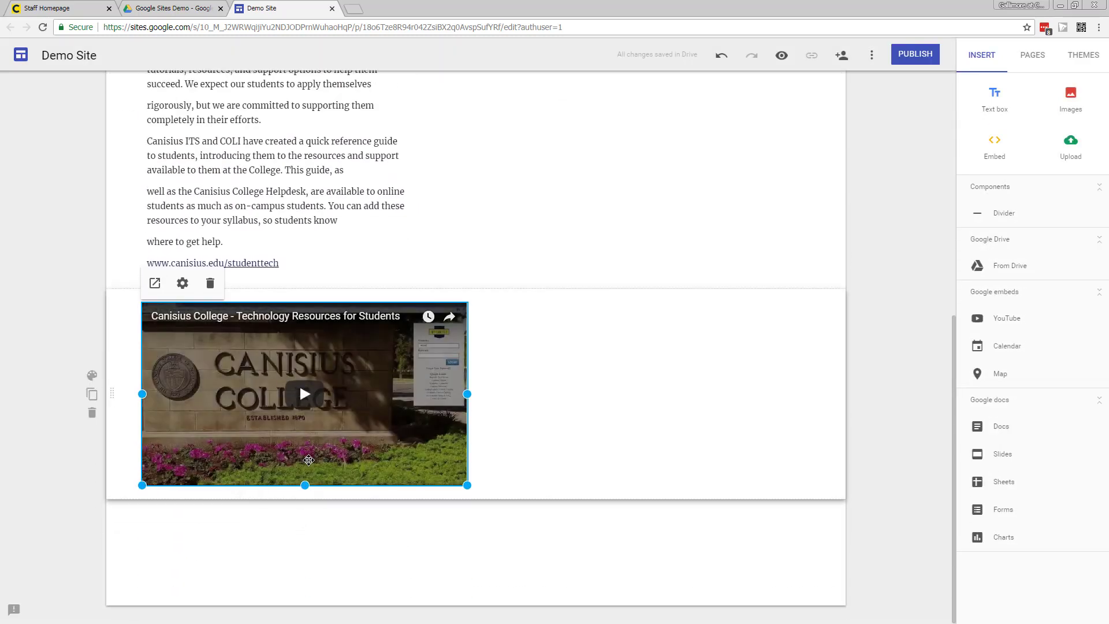
Move the embedded video into the text section, directly to the right of the text block.
{"action": "scroll", "coordinate": [308, 460], "scroll_direction": "up", "scroll_amount": 2}
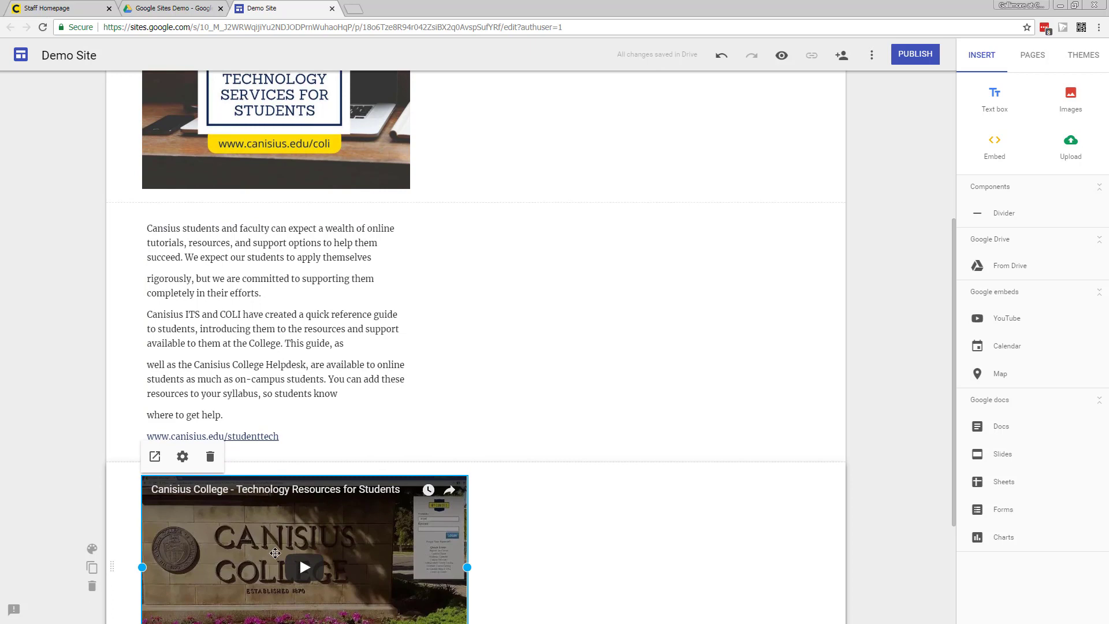
{"action": "scroll", "coordinate": [312, 508], "scroll_direction": "up", "scroll_amount": 1}
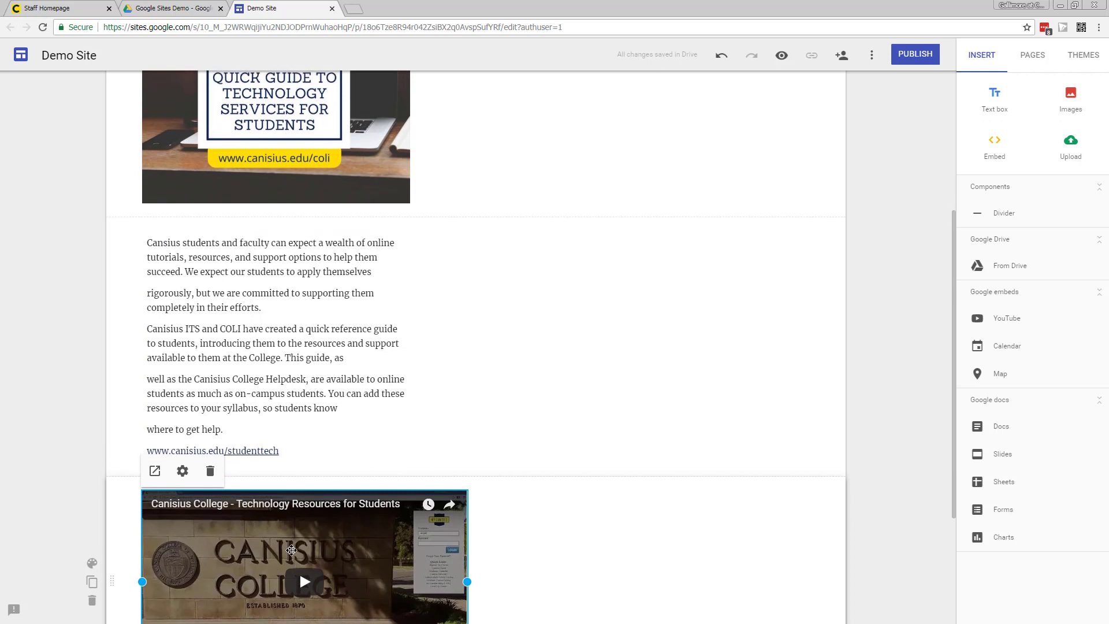
{"action": "left_click_drag", "start_coordinate": [307, 536], "coordinate": [510, 324]}
{"action": "scroll", "coordinate": [507, 366], "scroll_direction": "up", "scroll_amount": 1}
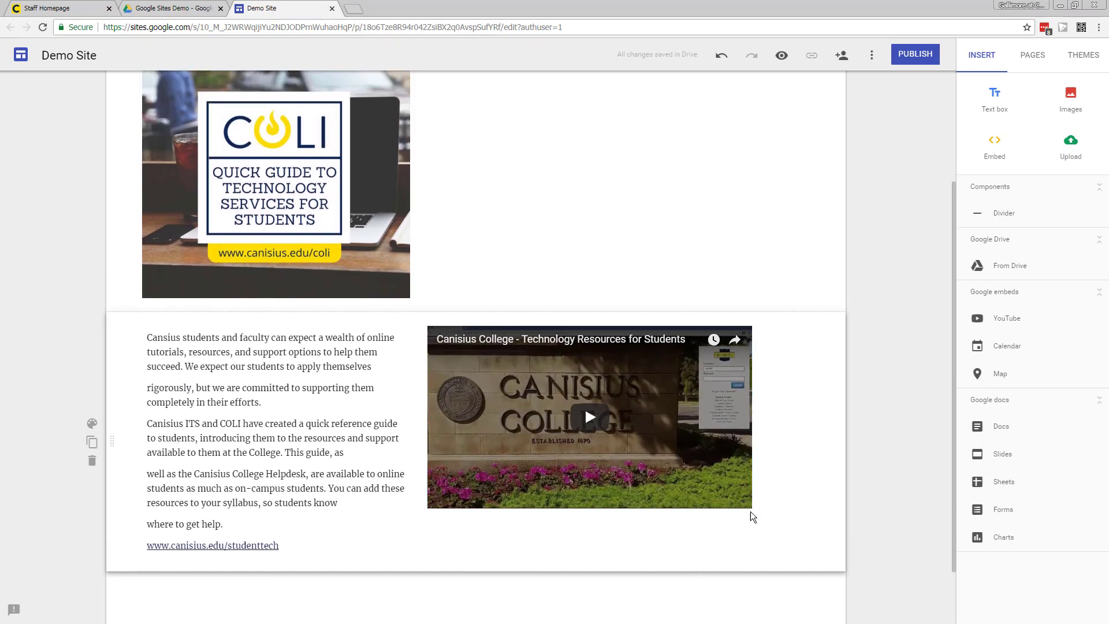
Resize the embedded video beside the text block so it is slightly taller at the same width.
{"action": "left_click", "coordinate": [735, 492]}
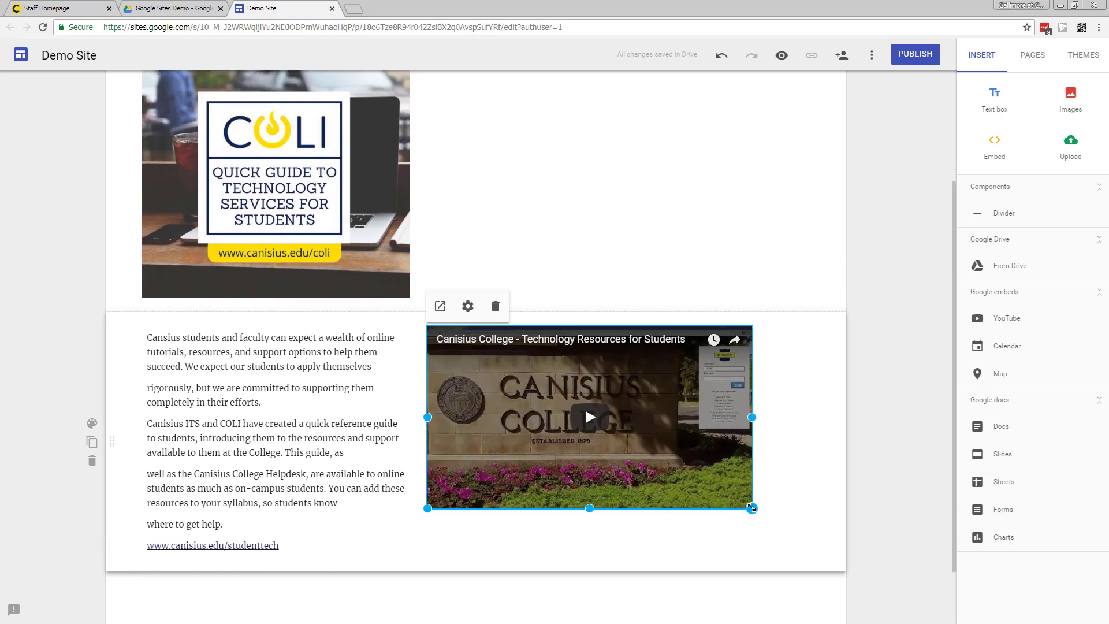
{"action": "left_click_drag", "start_coordinate": [753, 508], "coordinate": [688, 452]}
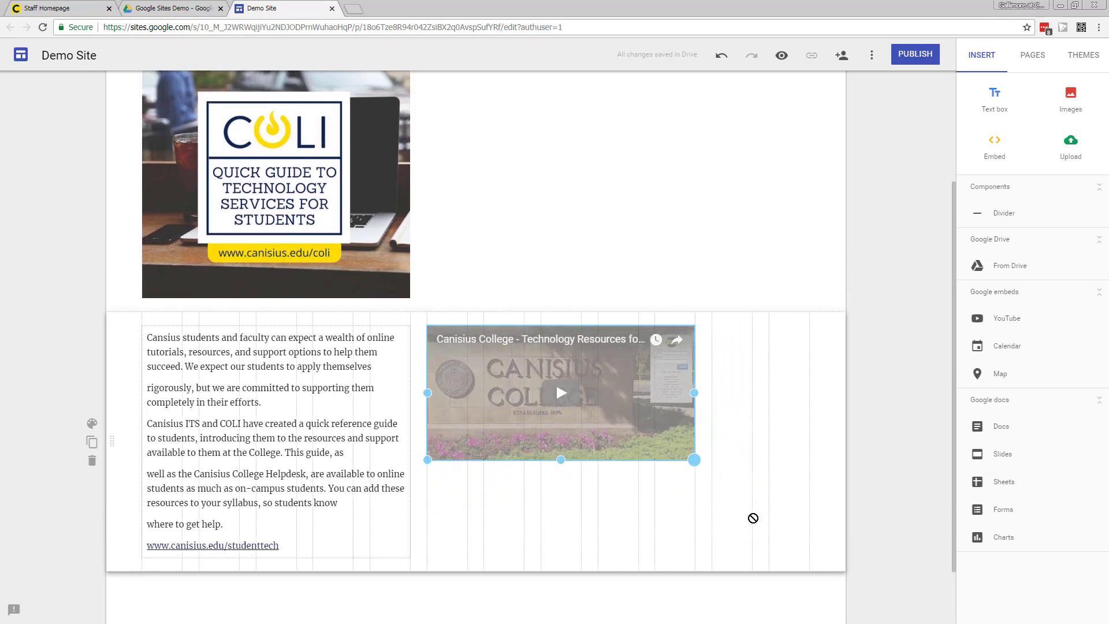
{"action": "left_click_drag", "start_coordinate": [759, 521], "coordinate": [770, 527]}
Preview the site and examine the whole page in the large-screen layout and in the phone layout.
{"action": "scroll", "coordinate": [517, 438], "scroll_direction": "up", "scroll_amount": 3}
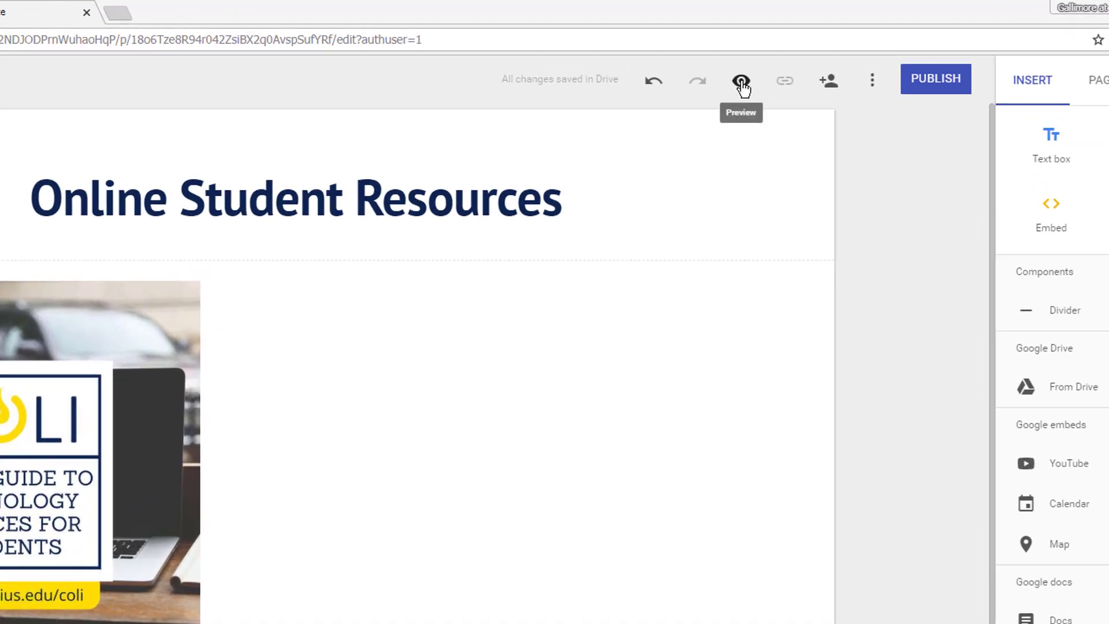
{"action": "left_click", "coordinate": [741, 82]}
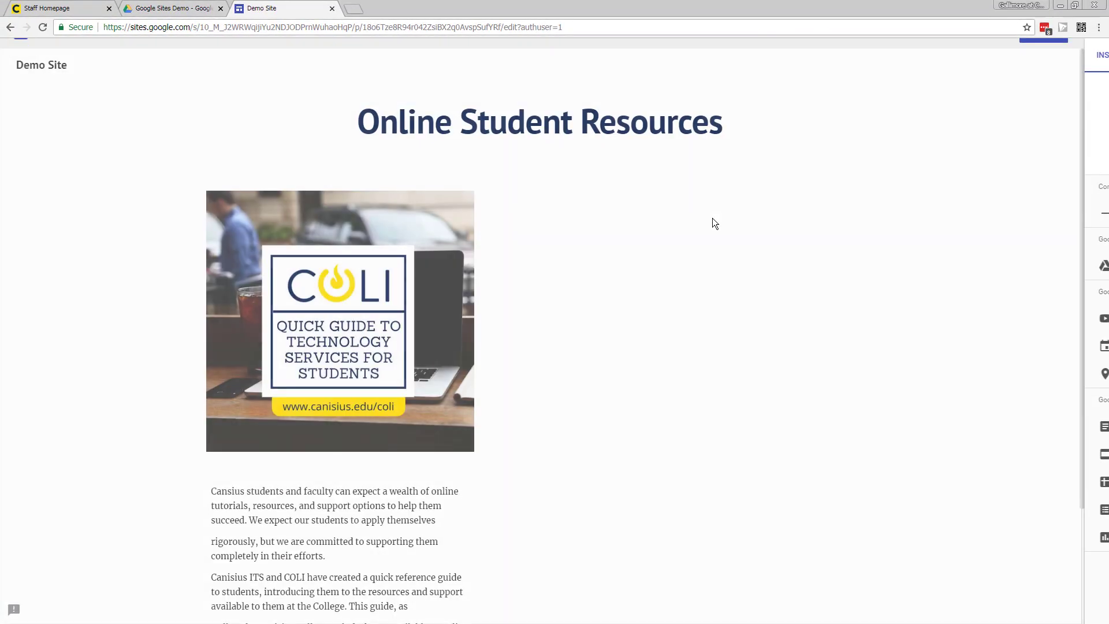
{"action": "scroll", "coordinate": [646, 297], "scroll_direction": "down", "scroll_amount": 4}
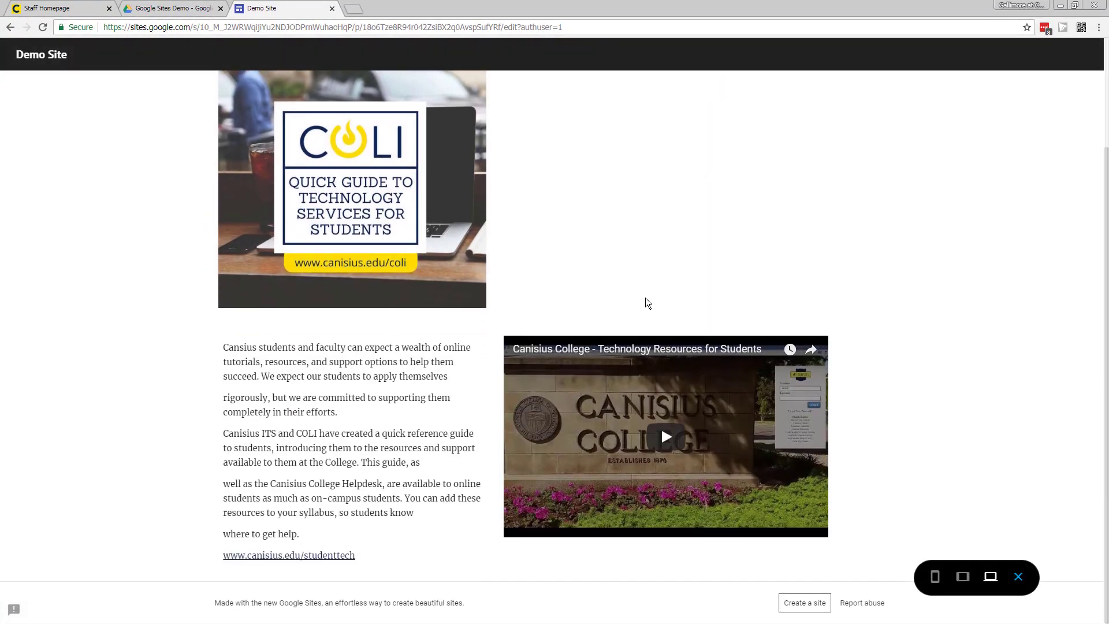
{"action": "scroll", "coordinate": [645, 298], "scroll_direction": "up", "scroll_amount": 3}
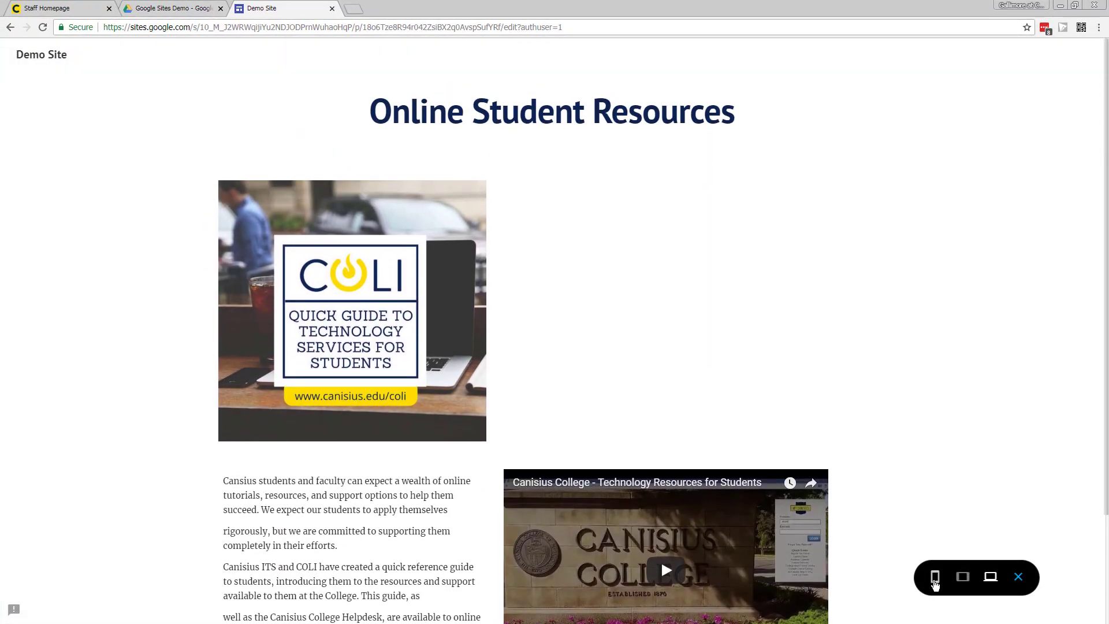
{"action": "left_click", "coordinate": [935, 578]}
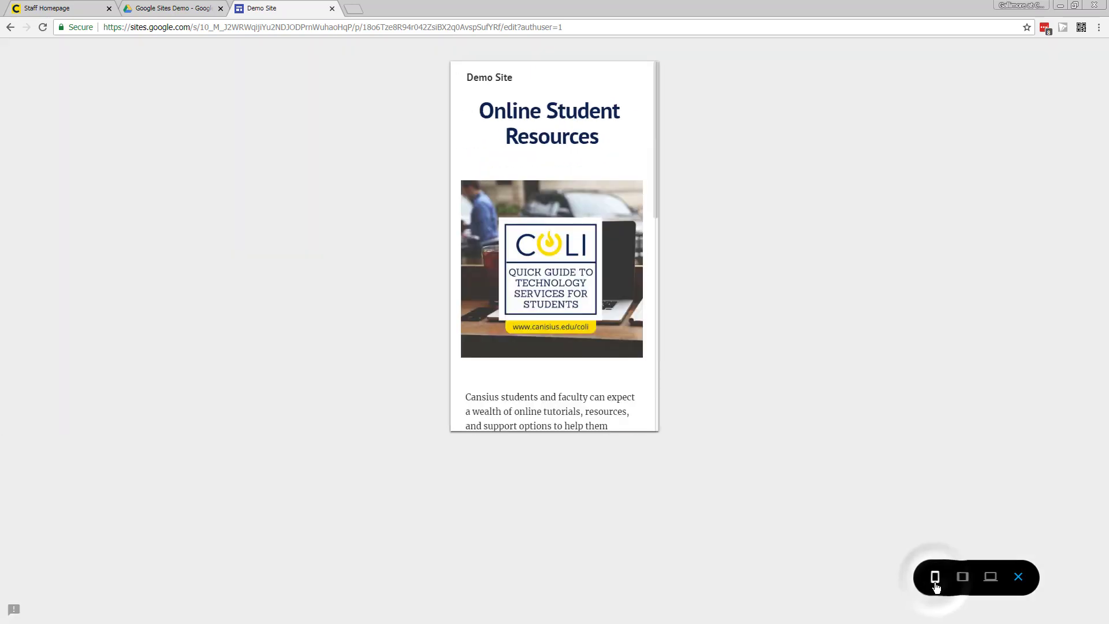
{"action": "scroll", "coordinate": [560, 342], "scroll_direction": "down", "scroll_amount": 6}
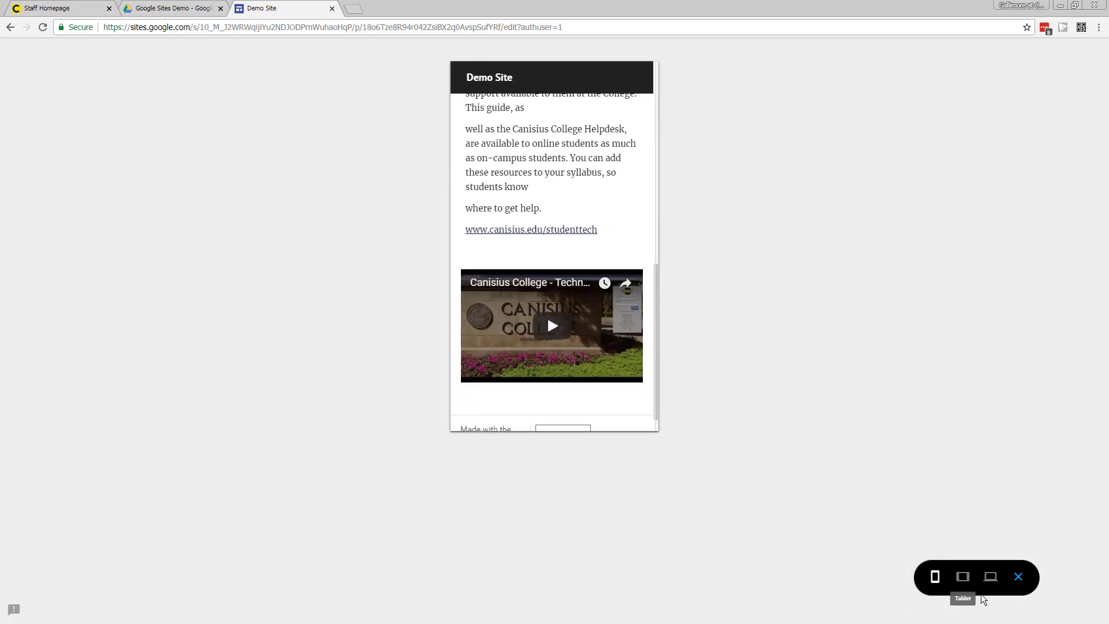
Examine the tablet layout, review the large-screen layout again, and exit the preview.
{"action": "left_click", "coordinate": [962, 576]}
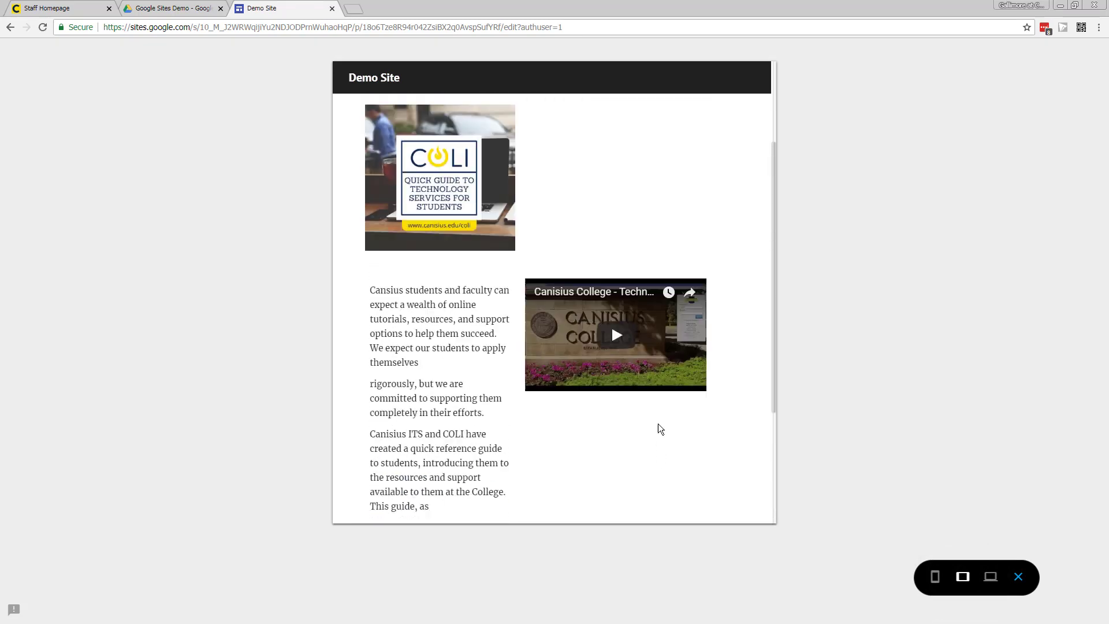
{"action": "scroll", "coordinate": [657, 424], "scroll_direction": "up", "scroll_amount": 5}
{"action": "left_click", "coordinate": [990, 577]}
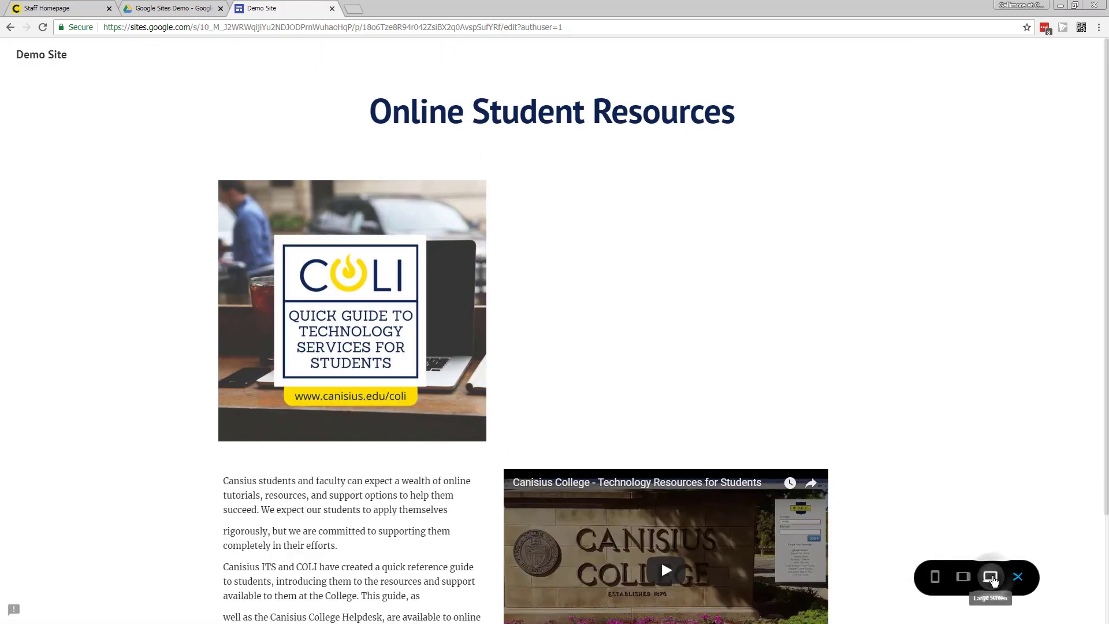
{"action": "scroll", "coordinate": [656, 411], "scroll_direction": "down", "scroll_amount": 3}
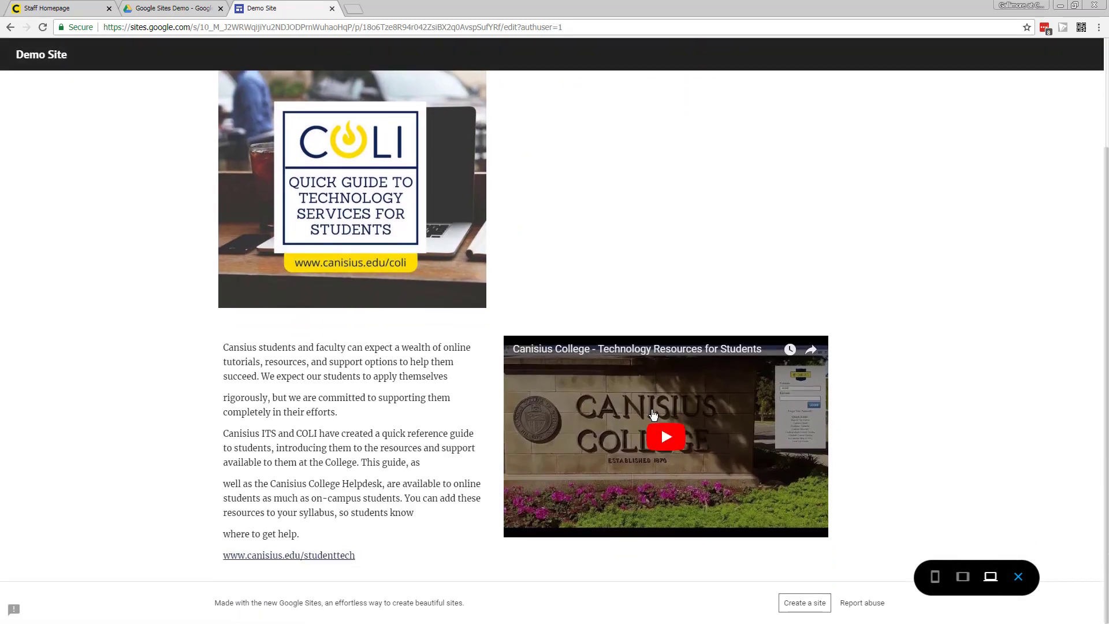
{"action": "scroll", "coordinate": [653, 415], "scroll_direction": "up", "scroll_amount": 3}
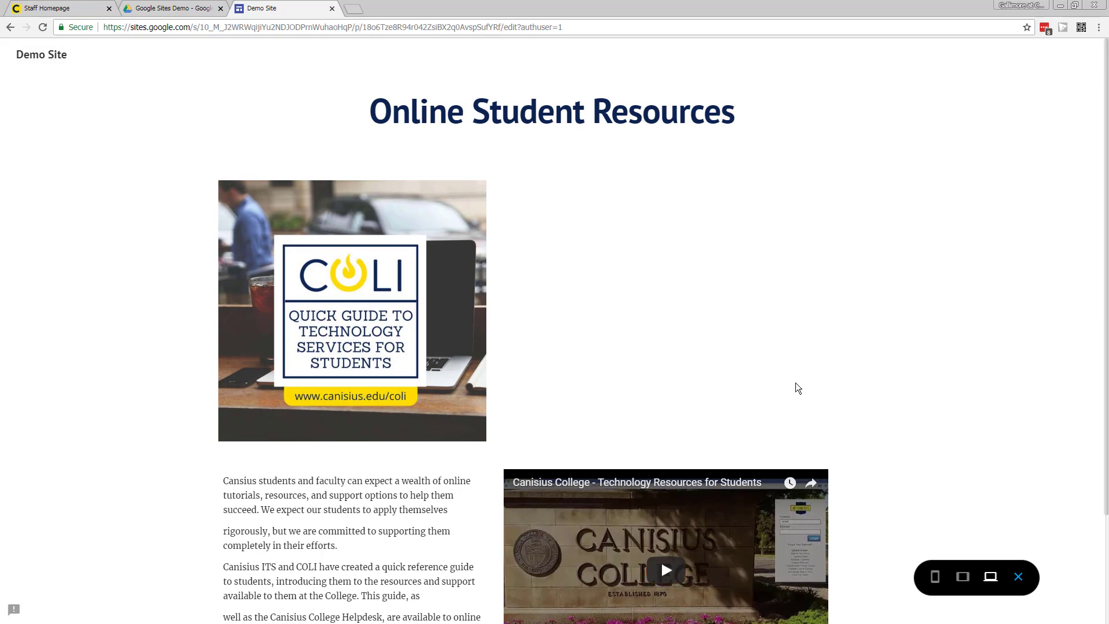
{"action": "left_click", "coordinate": [1018, 577]}
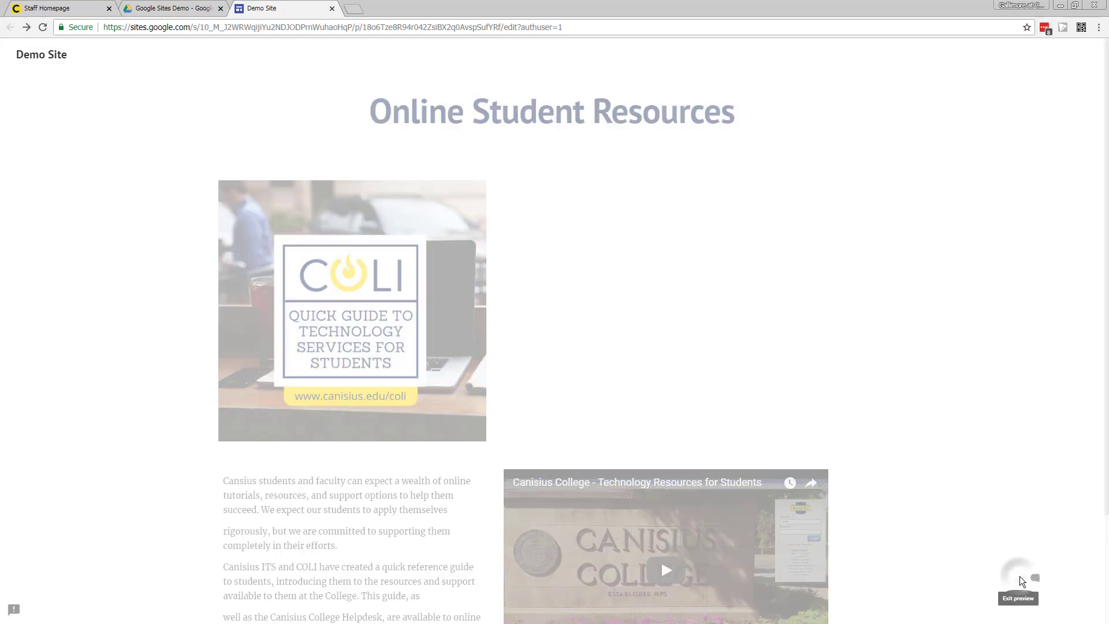
{"action": "scroll", "coordinate": [574, 383], "scroll_direction": "down", "scroll_amount": 4}
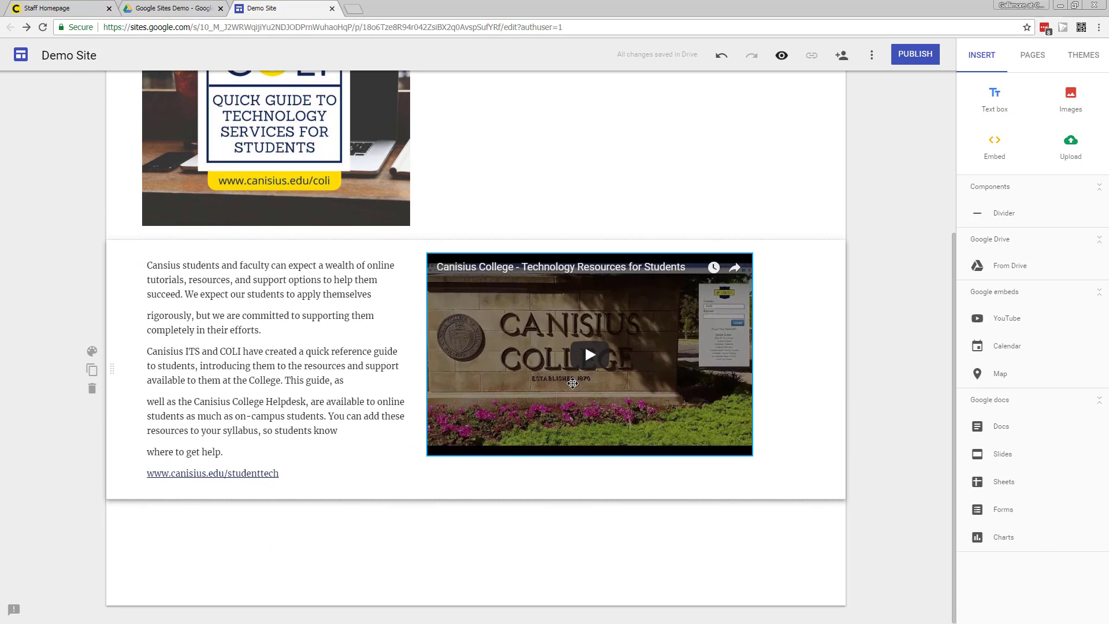
{"action": "scroll", "coordinate": [573, 383], "scroll_direction": "up", "scroll_amount": 4}
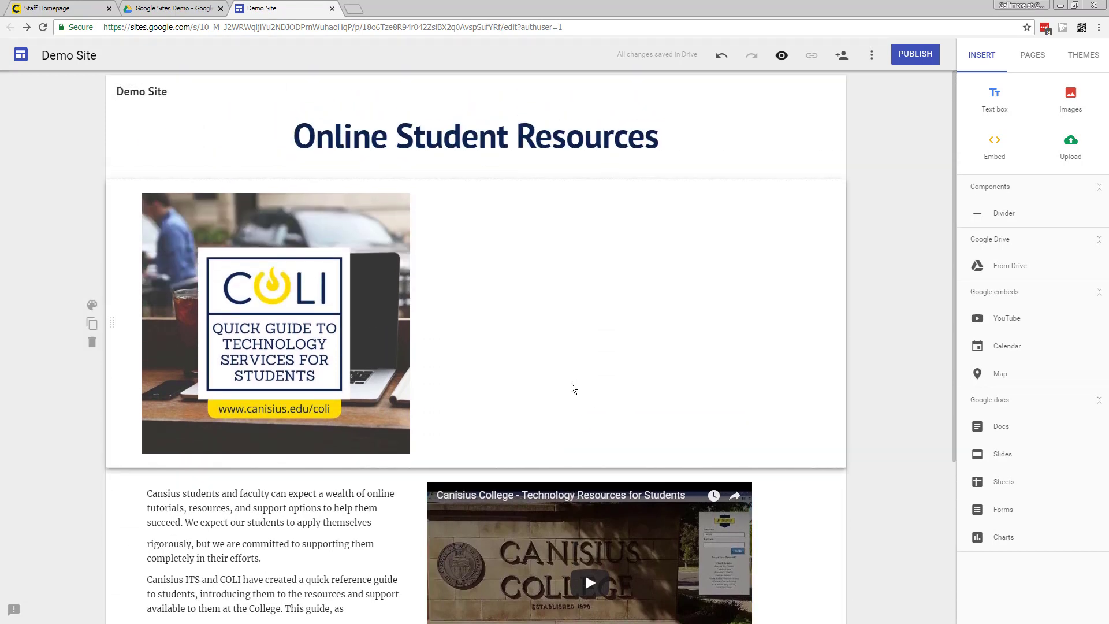
{"action": "scroll", "coordinate": [571, 383], "scroll_direction": "down", "scroll_amount": 3}
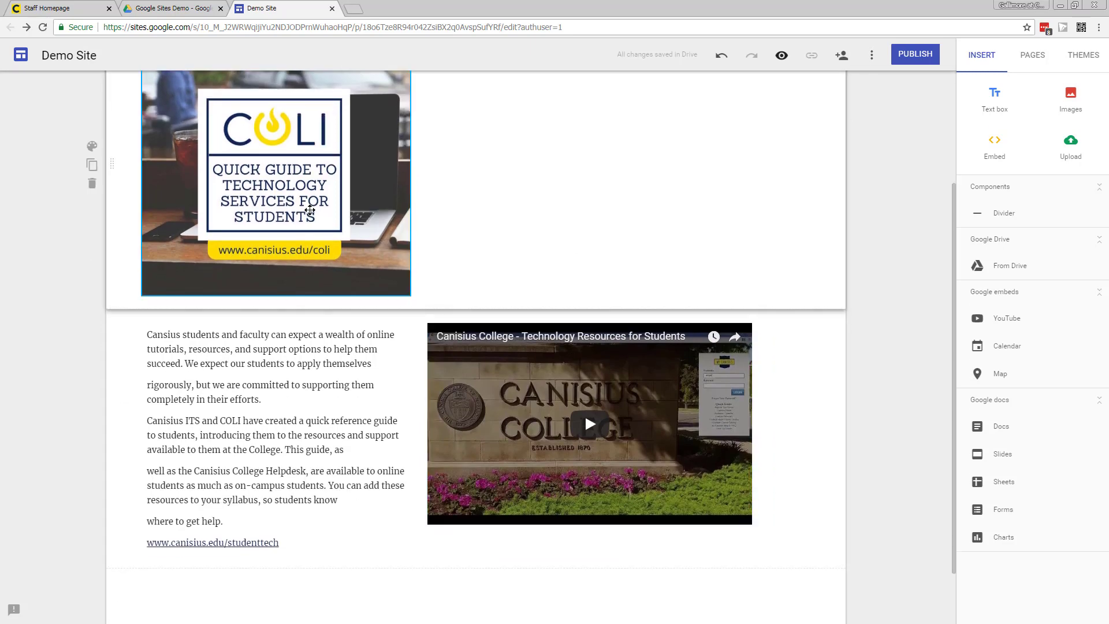
{"action": "scroll", "coordinate": [554, 441], "scroll_direction": "up", "scroll_amount": 3}
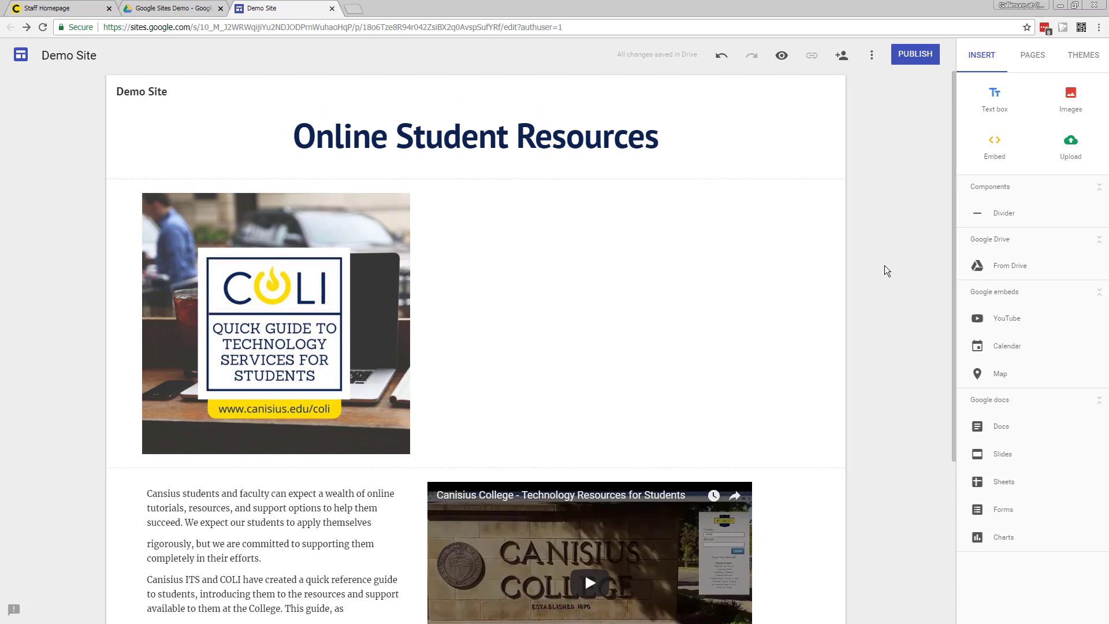
Start publishing the site and set its web address to demositejul18.
{"action": "left_click", "coordinate": [913, 61]}
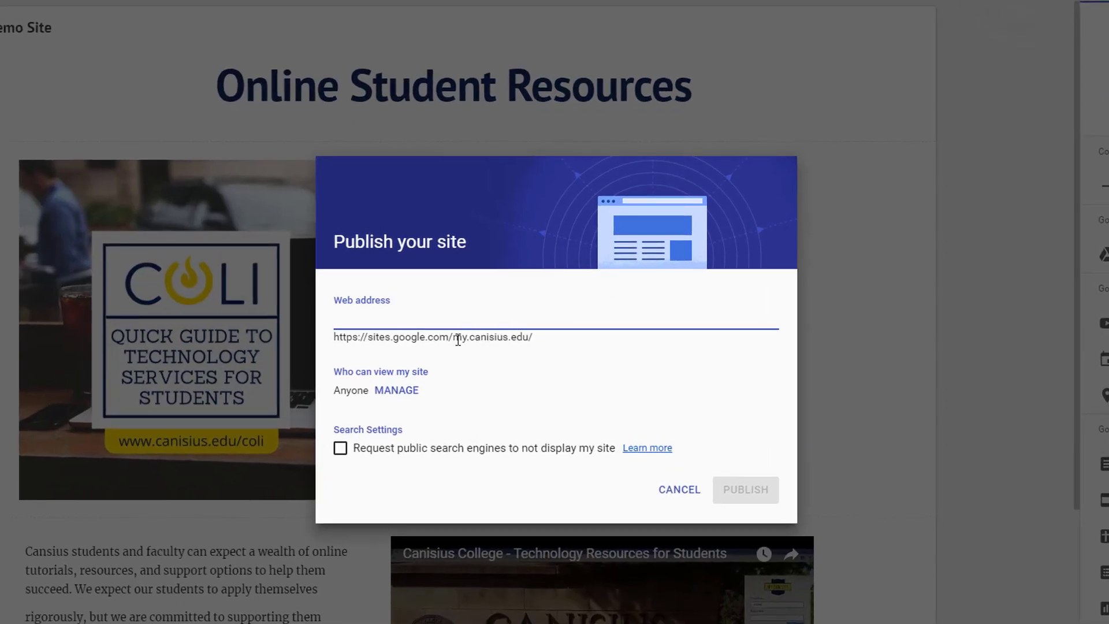
{"action": "left_click", "coordinate": [356, 319]}
{"action": "type", "text": "demositejul18"}
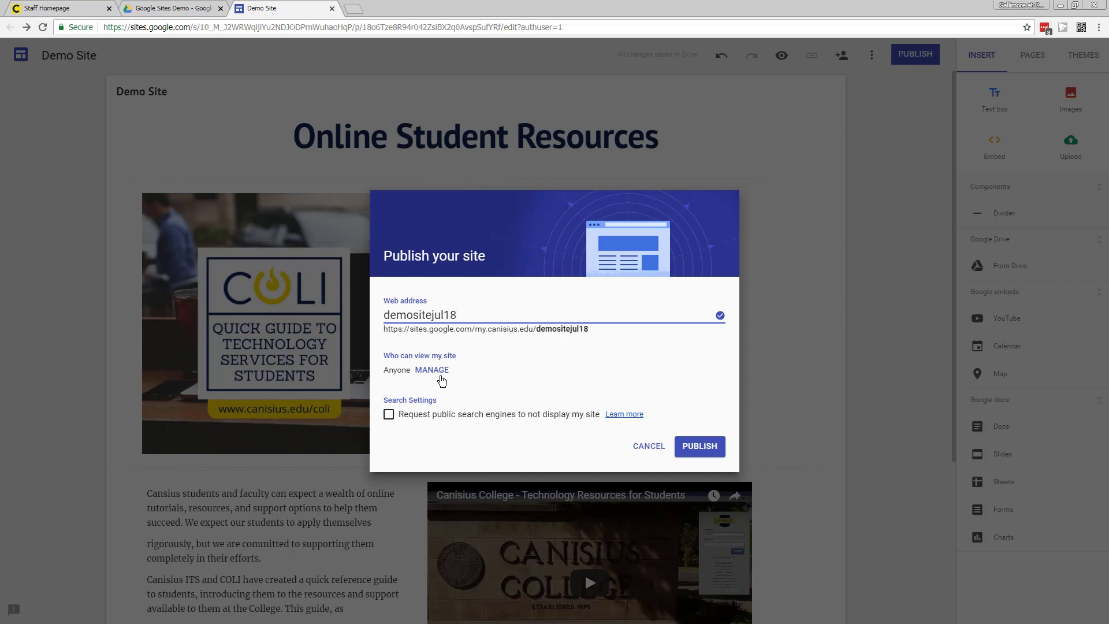
Save the viewing access so that anyone can find and view the published version, and publish the site.
{"action": "left_click", "coordinate": [433, 375]}
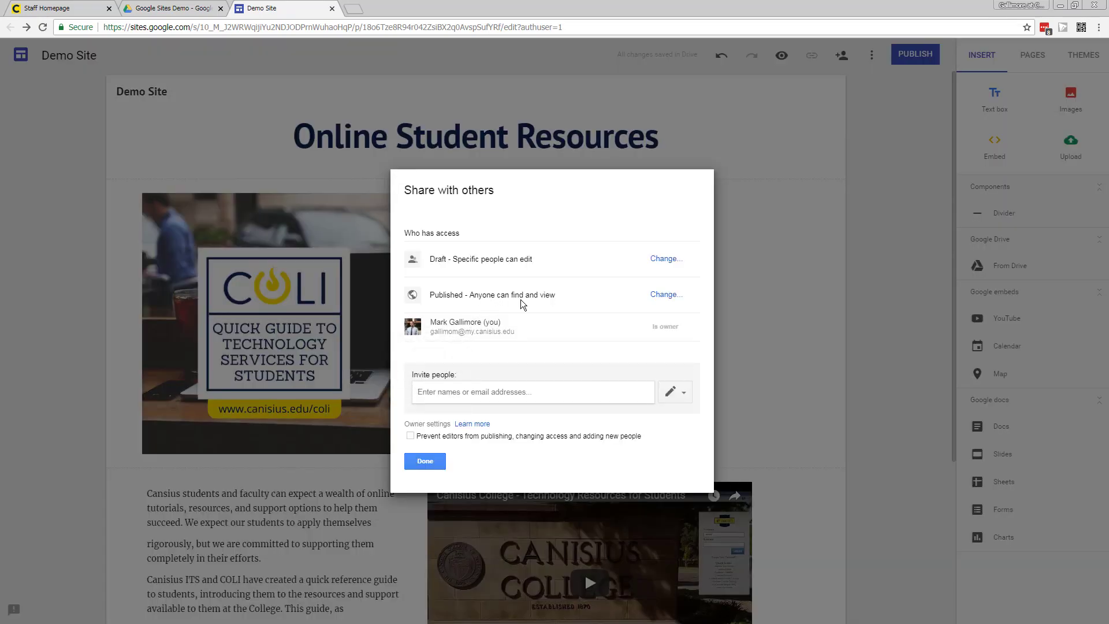
{"action": "left_click", "coordinate": [662, 296]}
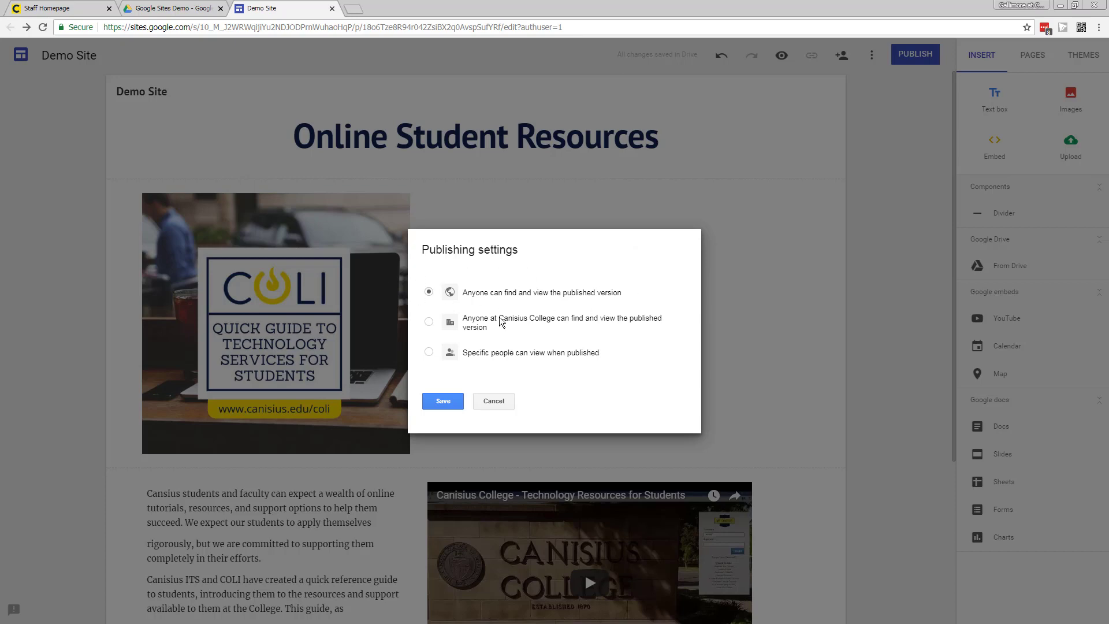
{"action": "left_click", "coordinate": [441, 401]}
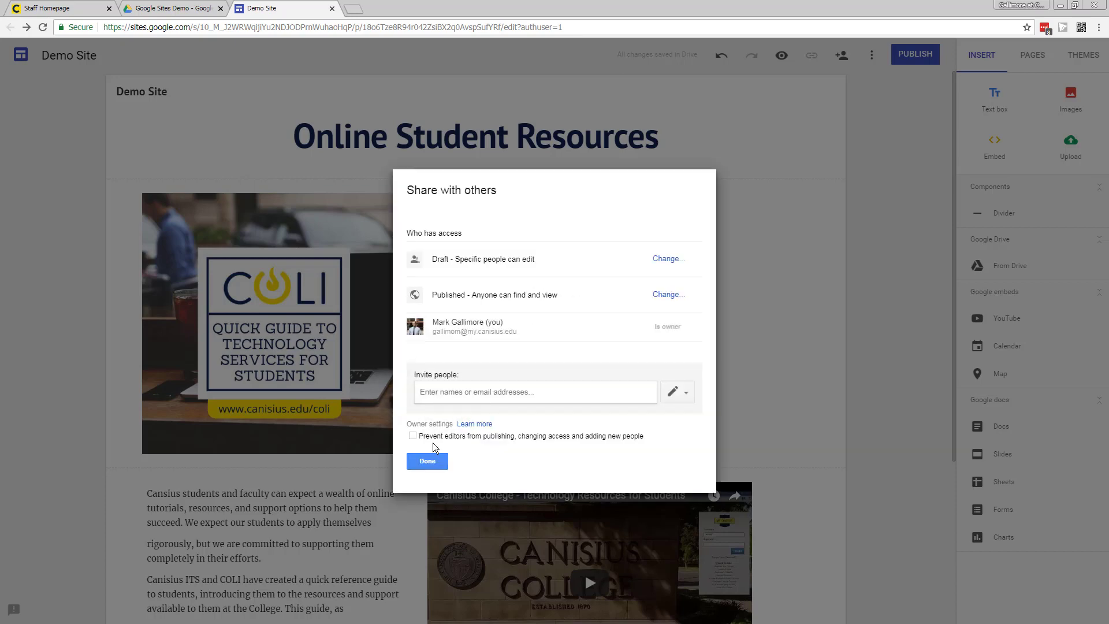
{"action": "left_click", "coordinate": [433, 461]}
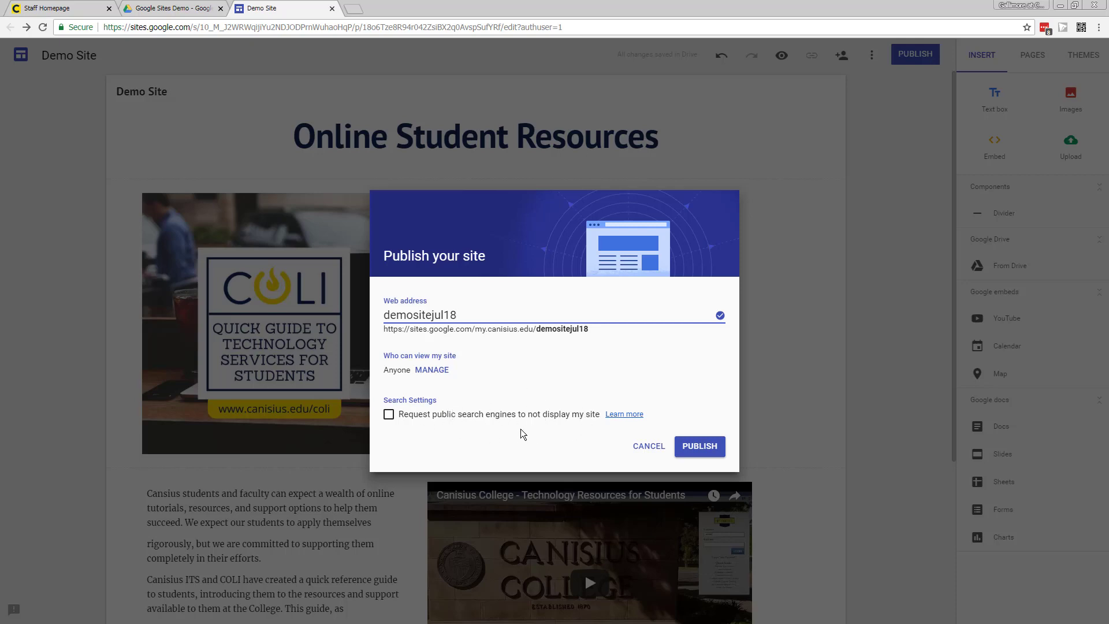
{"action": "left_click", "coordinate": [700, 448]}
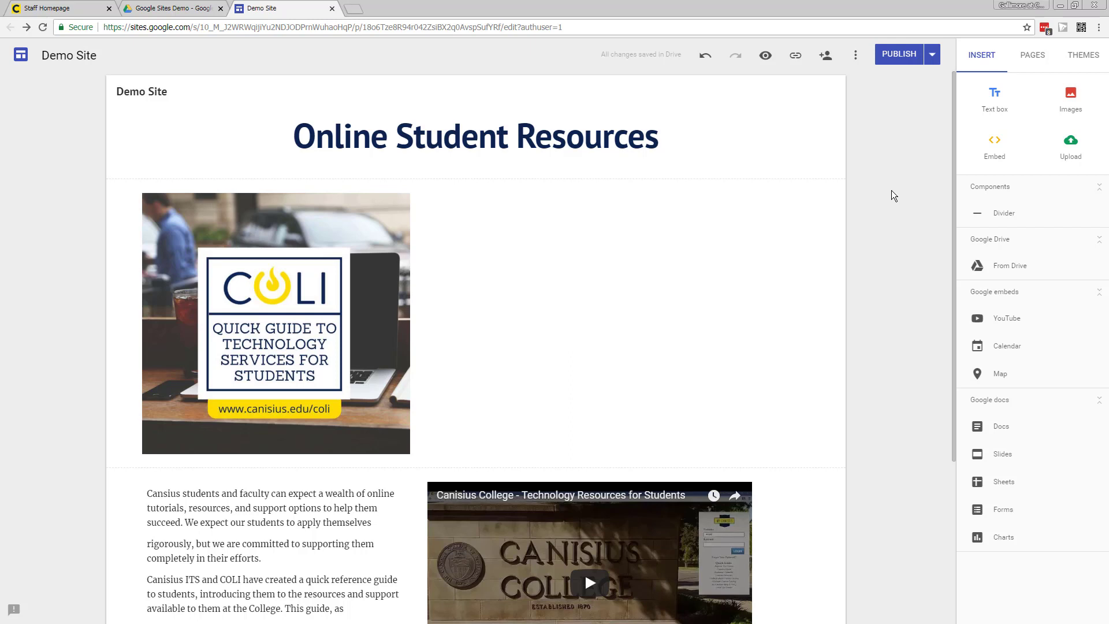
Add a text box reading "Make changes" in the empty space beside the COLI image and publish the site again.
{"action": "double_click", "coordinate": [549, 291]}
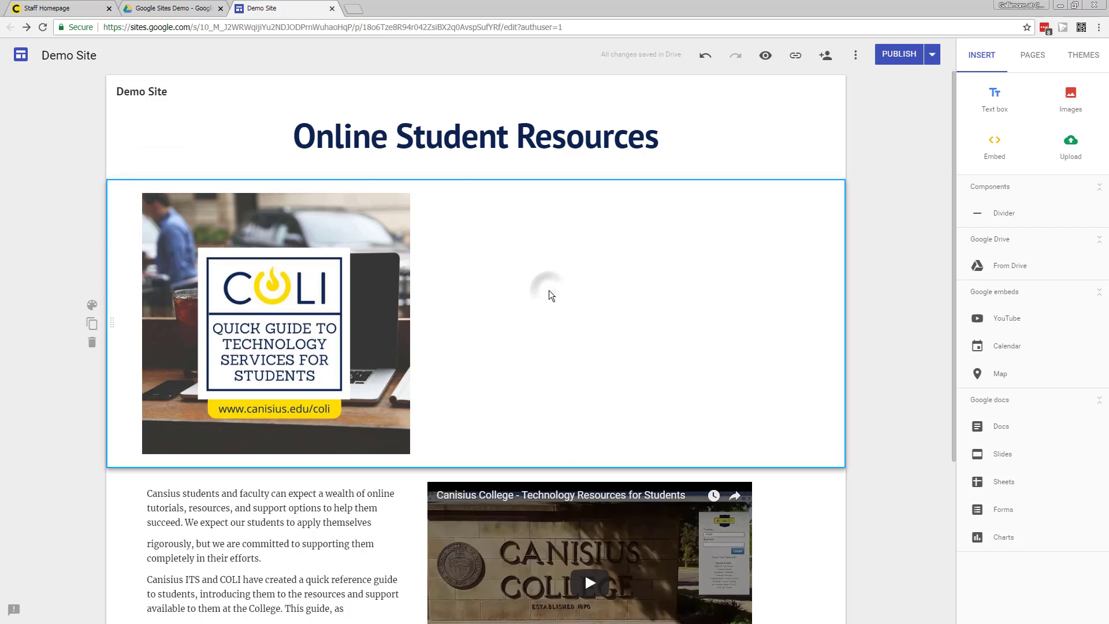
{"action": "left_click", "coordinate": [549, 290]}
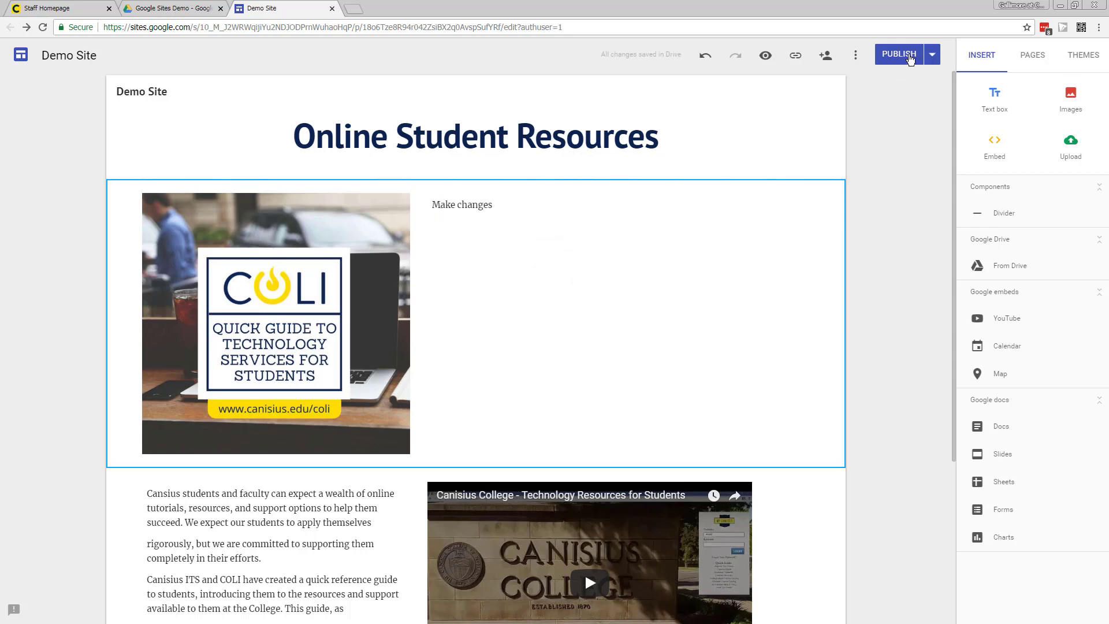
{"action": "left_click", "coordinate": [901, 55]}
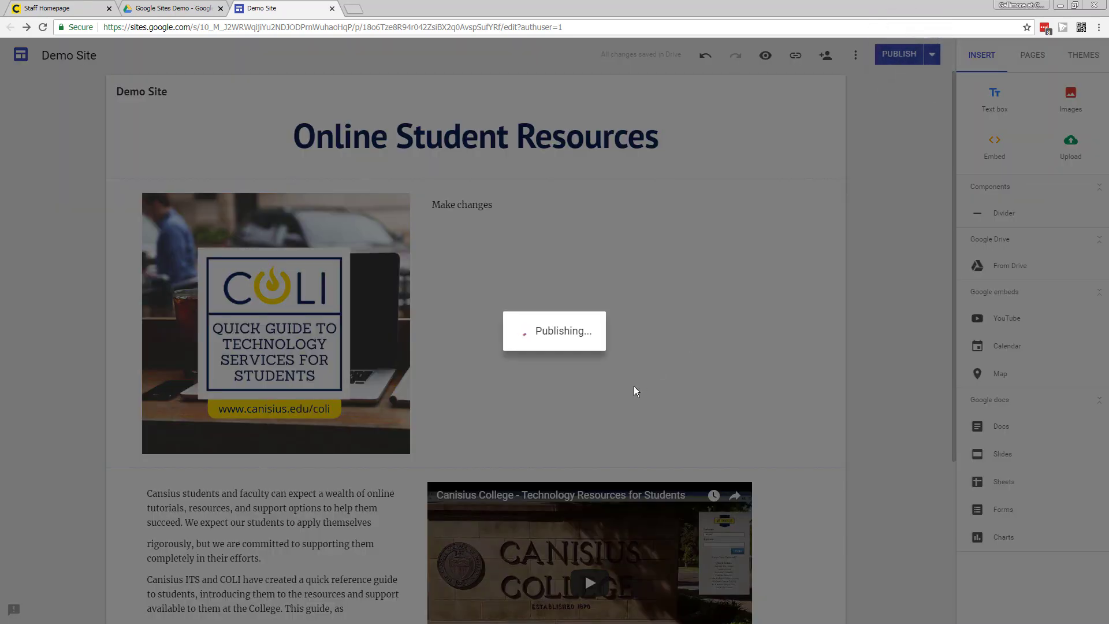